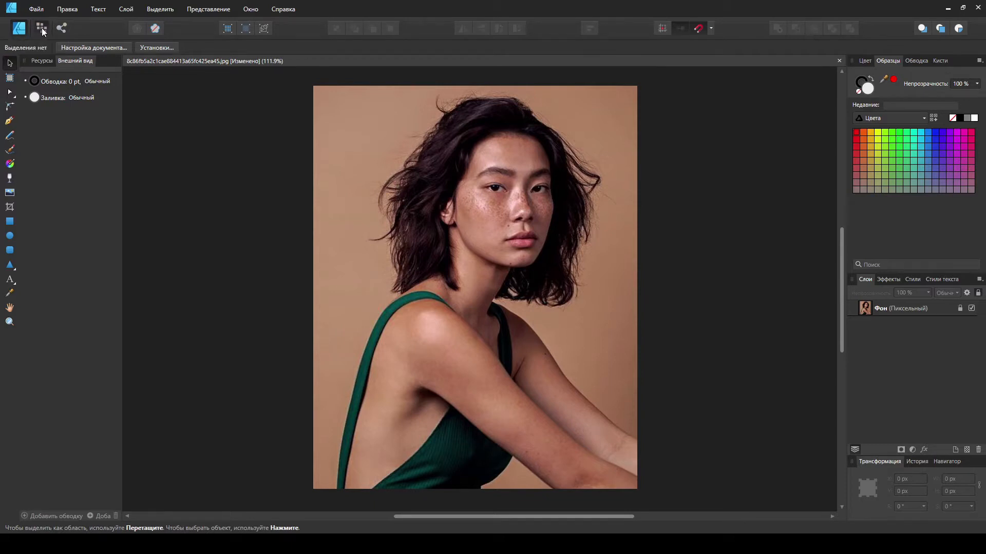
Step: Switch to the Pixel persona and paint a selection over the background with the Selection Brush
left_click(42, 28)
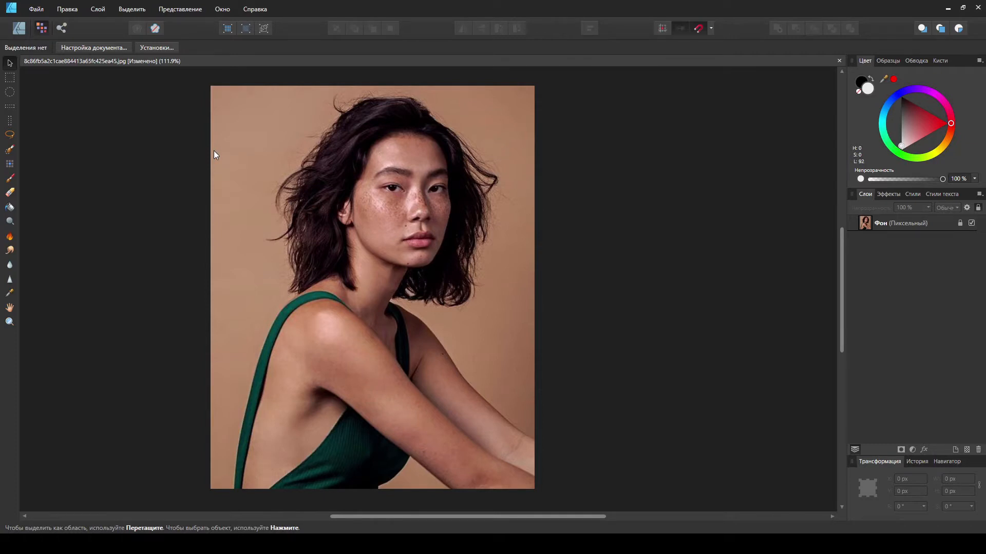
left_click(10, 150)
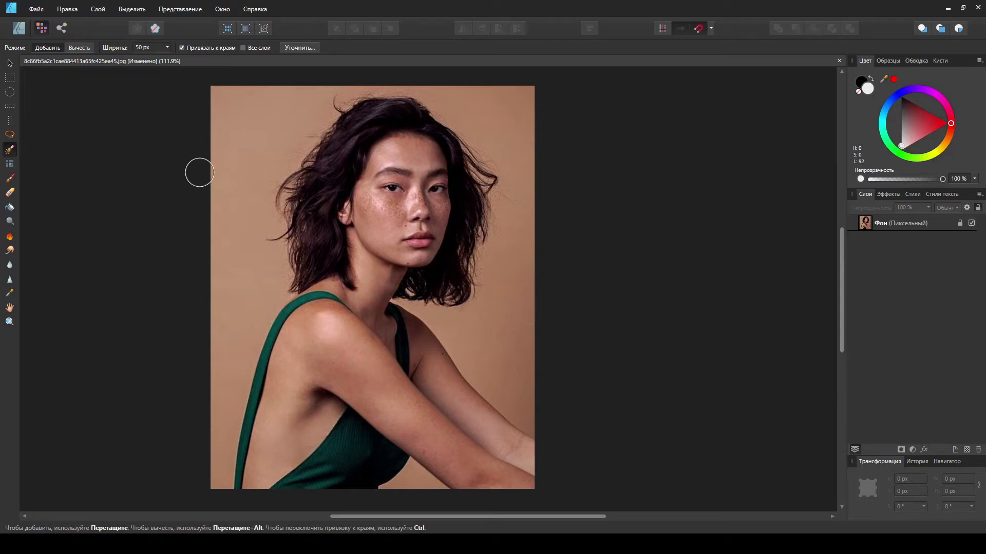
mouse_move(242, 147)
left_mouse_down()
mouse_move(235, 114)
mouse_move(231, 214)
mouse_move(242, 275)
left_mouse_up()
mouse_move(381, 83)
left_mouse_down()
mouse_move(472, 95)
mouse_move(508, 147)
mouse_move(523, 228)
mouse_move(510, 365)
mouse_move(505, 343)
mouse_move(482, 364)
left_mouse_up()
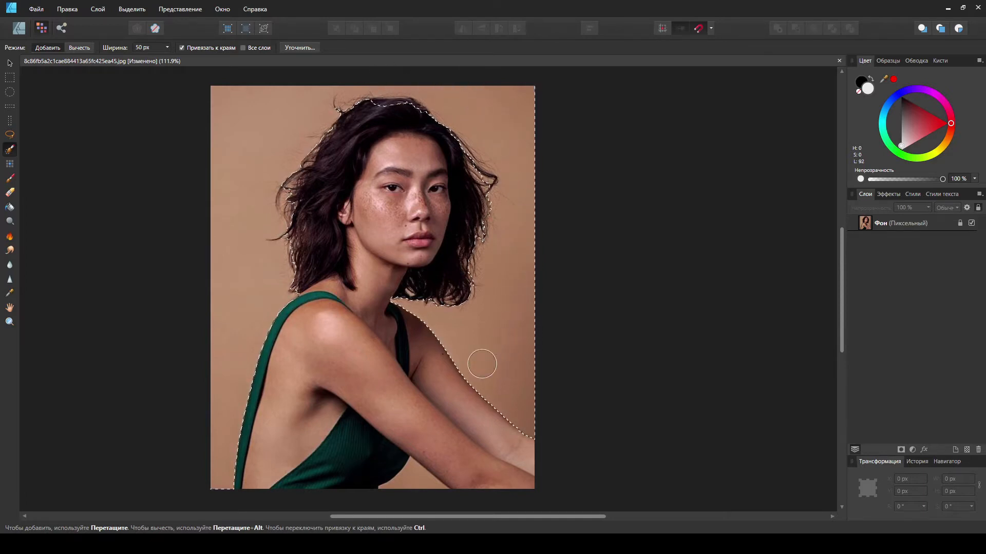
Step: Set the Selection Brush width to 25 px
scroll(482, 369, "up", 3)
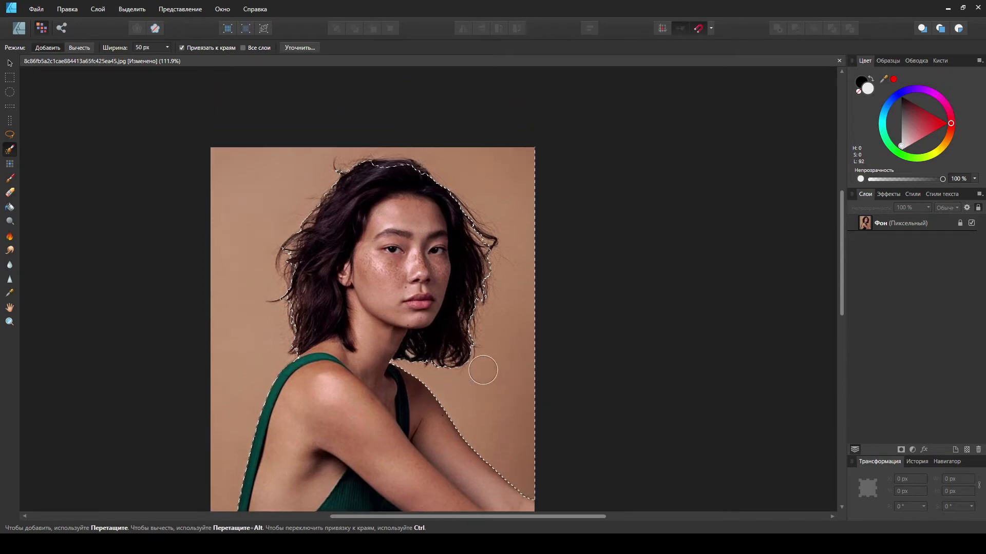
scroll(483, 370, "up", 6)
scroll(488, 378, "down", 4)
left_click(167, 47)
left_click_drag(167, 58, 155, 63)
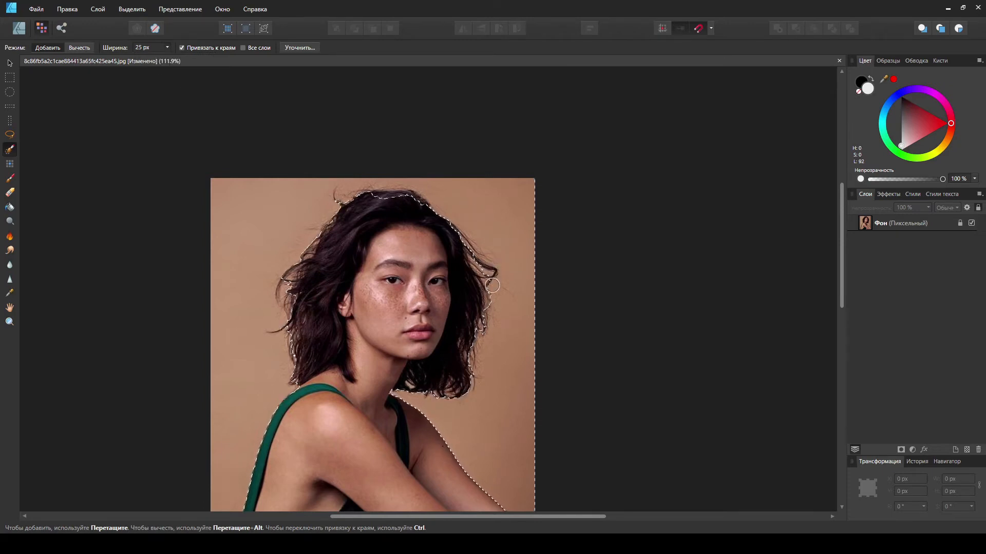
Step: Switch the Selection Brush to subtract mode and remove hair strands at the top of the head from the selection
scroll(491, 295, "up", 1)
scroll(491, 301, "down", 1)
key("super")
key("super")
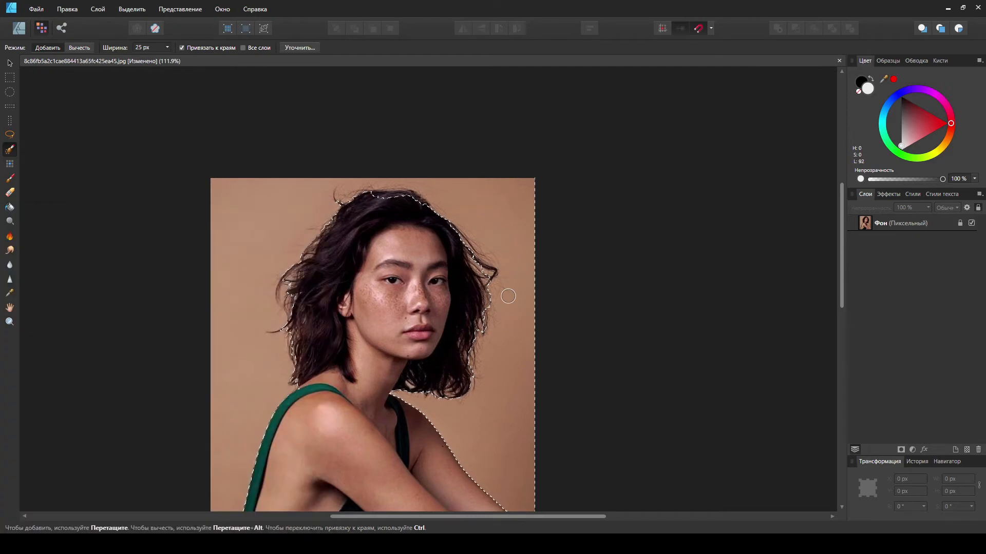
scroll(497, 304, "up", 4)
scroll(487, 300, "down", 3)
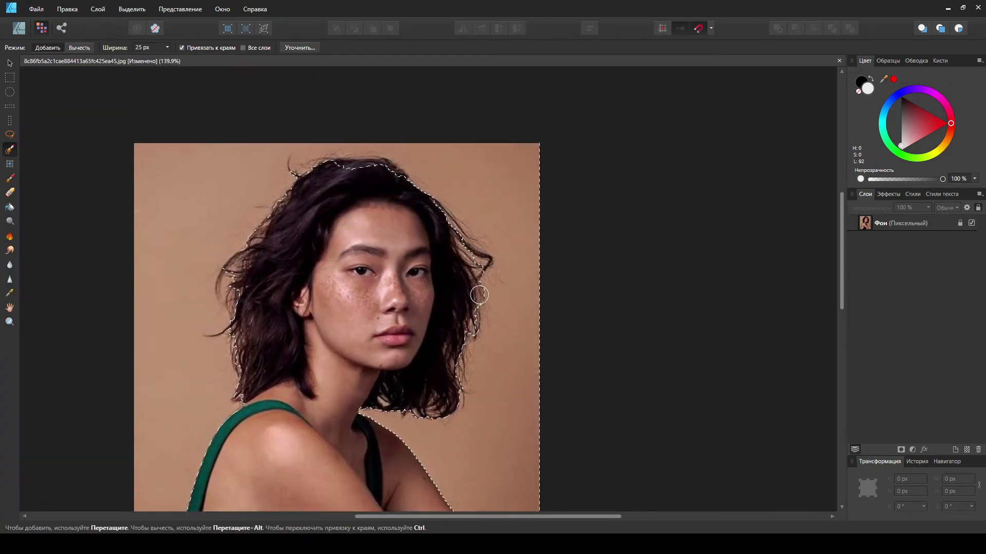
left_click(79, 47)
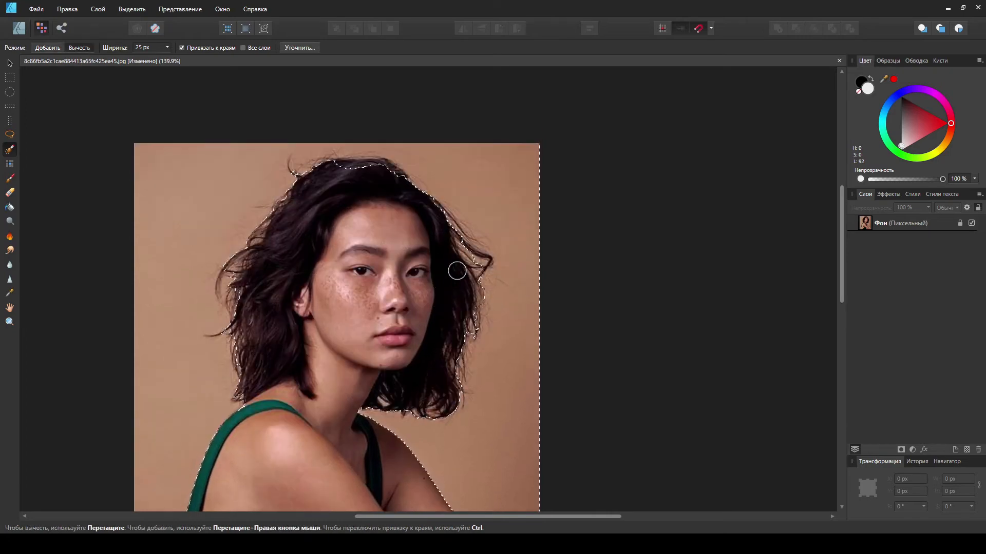
scroll(400, 279, "up", 3)
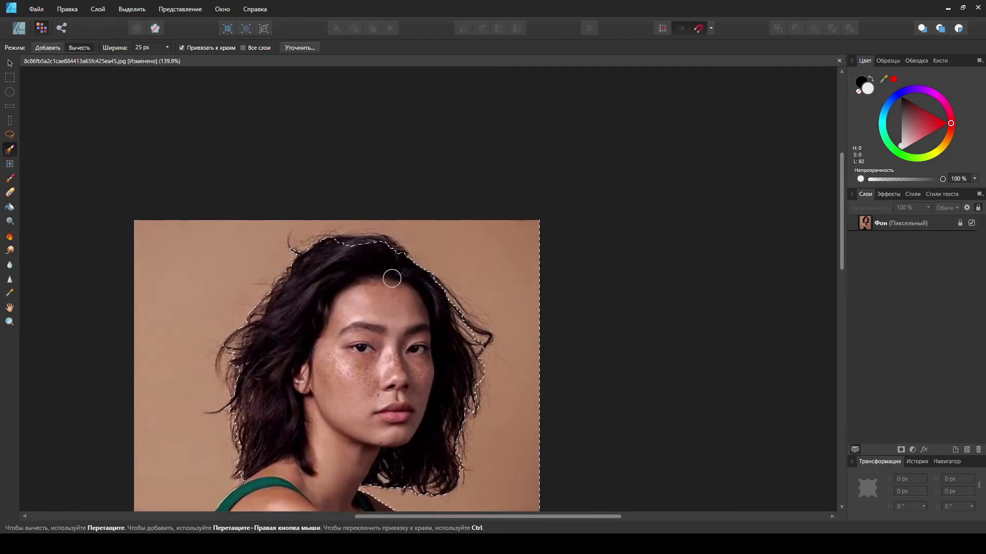
scroll(359, 265, "up", 3)
mouse_move(326, 242)
left_mouse_down()
mouse_move(386, 239)
mouse_move(327, 231)
mouse_move(376, 229)
left_mouse_up()
Step: Switch the Selection Brush back to add mode
scroll(459, 354, "down", 3)
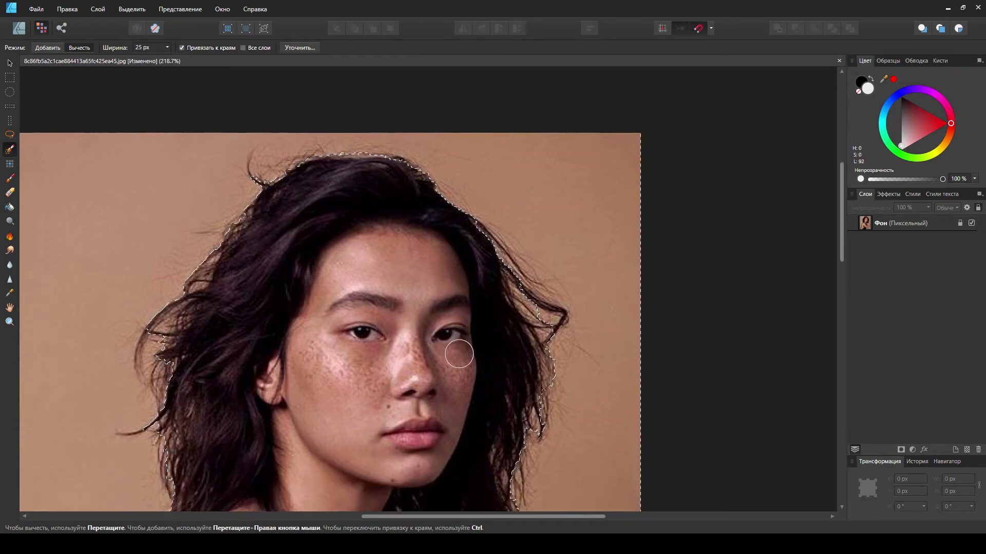
scroll(459, 354, "down", 15)
scroll(455, 352, "up", 10)
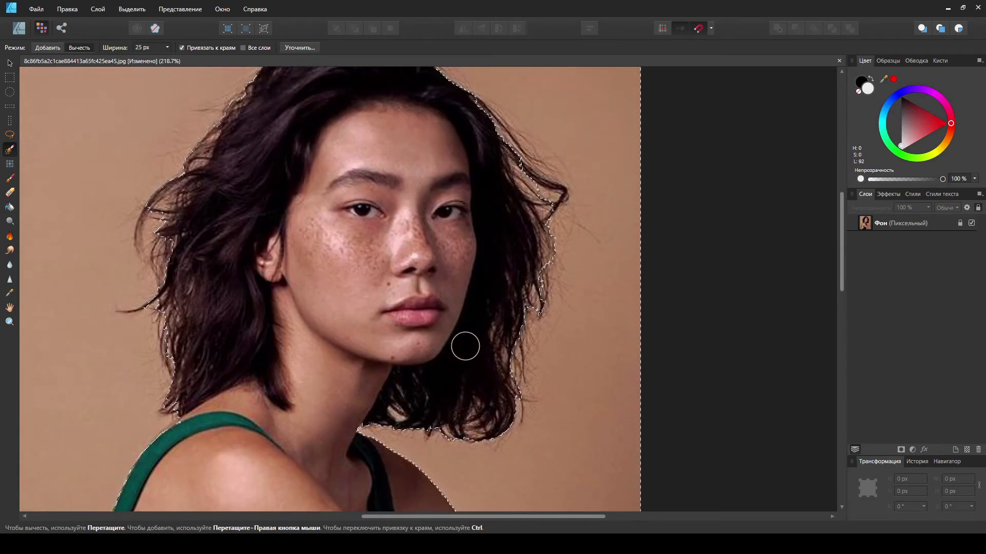
scroll(465, 347, "down", 2)
scroll(350, 354, "down", 4)
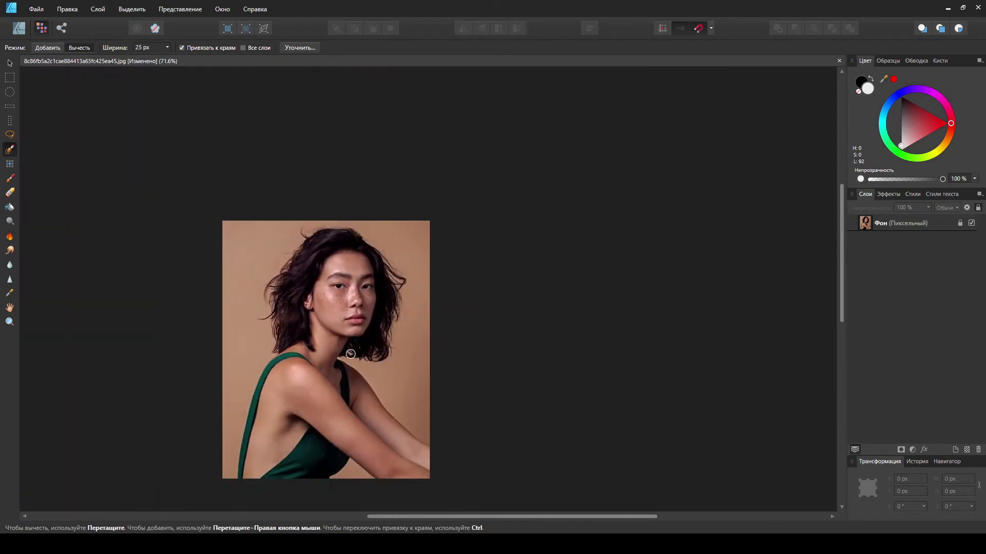
scroll(350, 354, "down", 2)
scroll(357, 376, "up", 3)
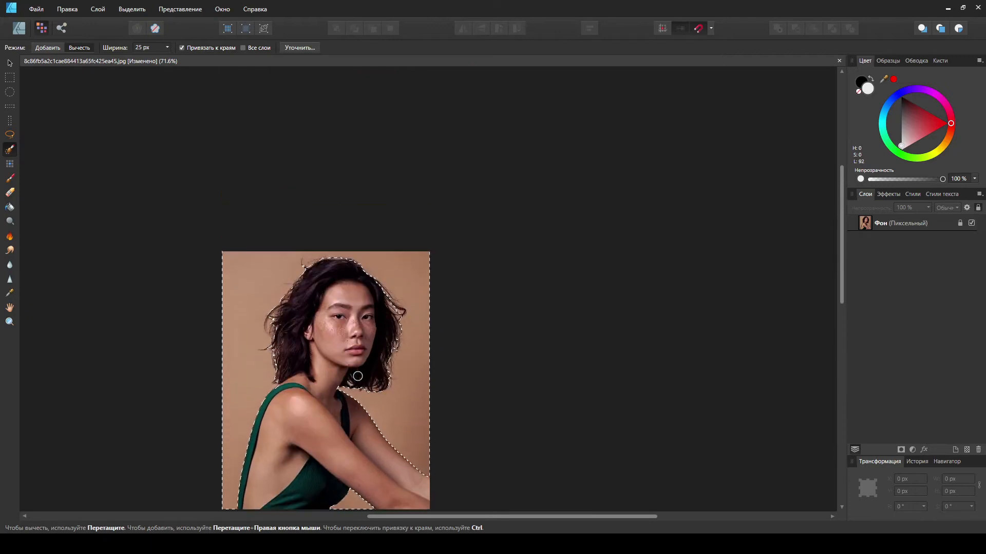
scroll(358, 376, "up", 5)
left_click(47, 48)
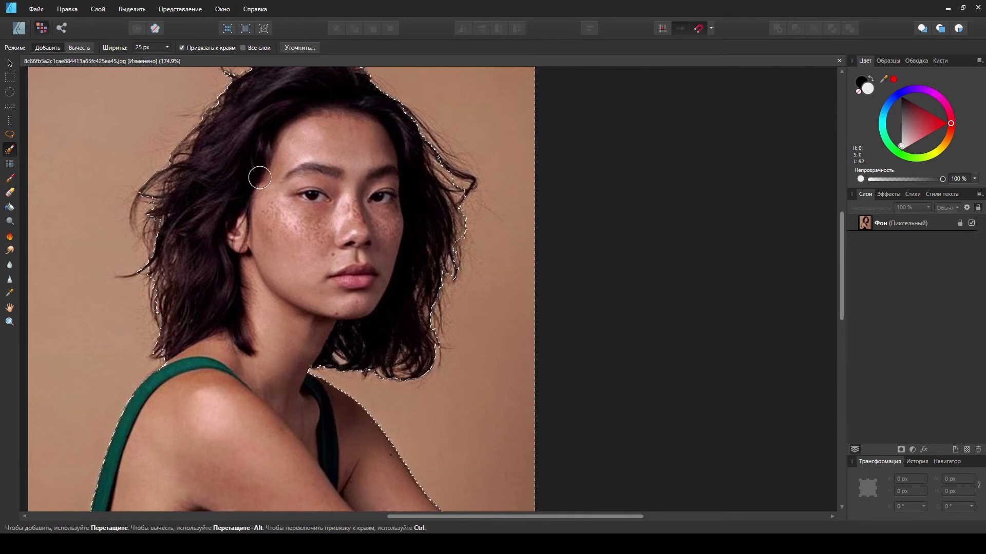
Step: Invert the pixel selection
left_click(131, 12)
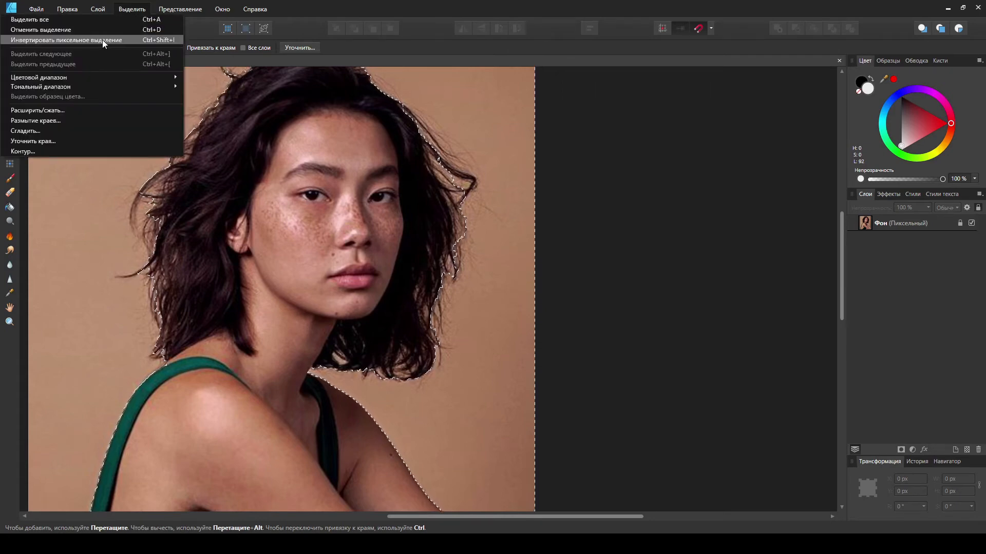
left_click(136, 40)
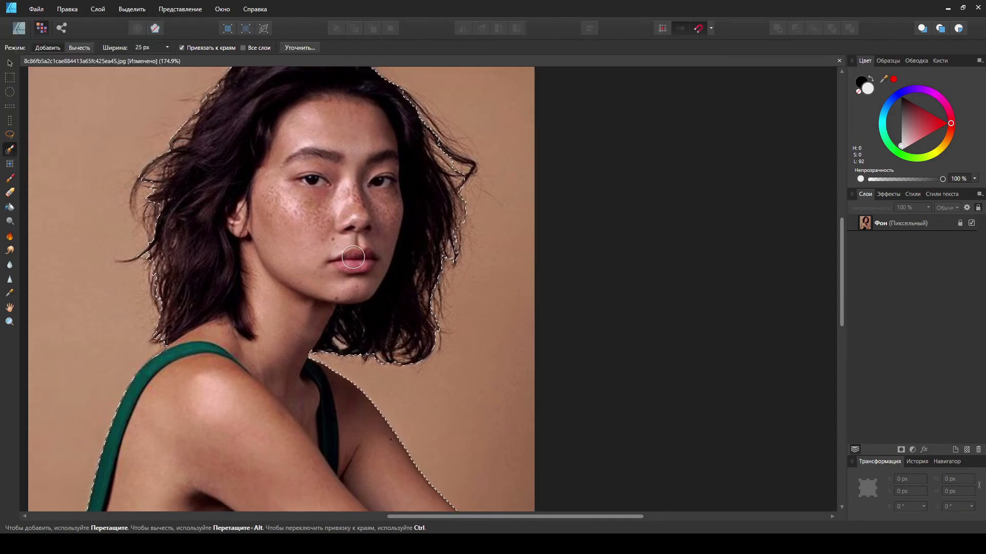
scroll(367, 273, "down", 3)
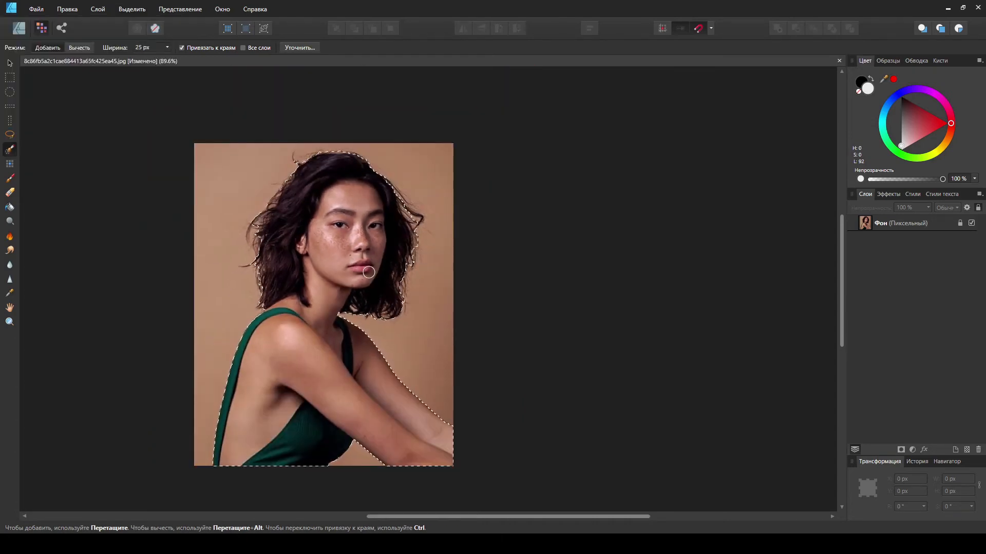
scroll(370, 278, "up", 1)
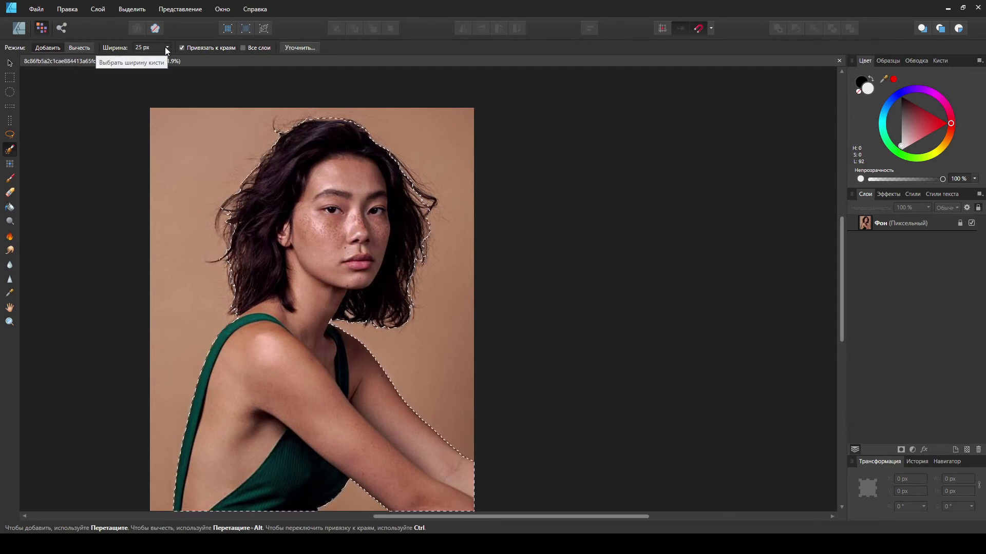
Step: Open Refine Selection and paint the matte brush along the hair edges on the right side of the head
left_click(295, 47)
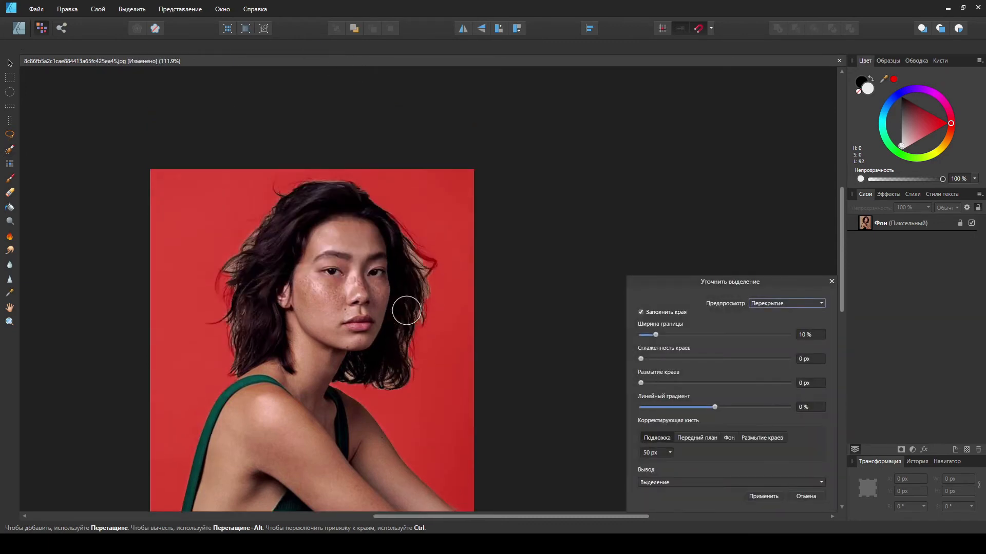
scroll(404, 317, "up", 2)
scroll(403, 315, "down", 8)
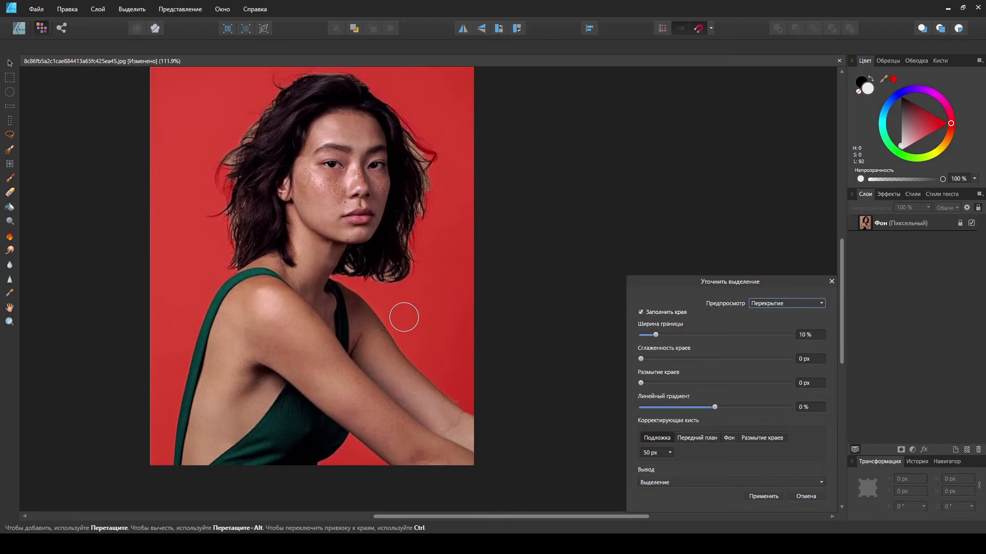
scroll(377, 316, "up", 5)
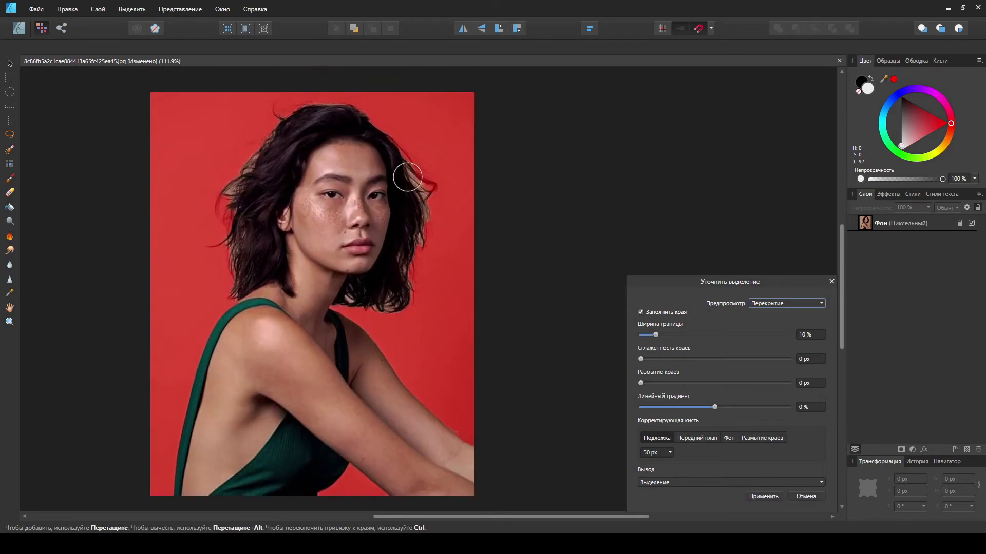
scroll(292, 312, "up", 2)
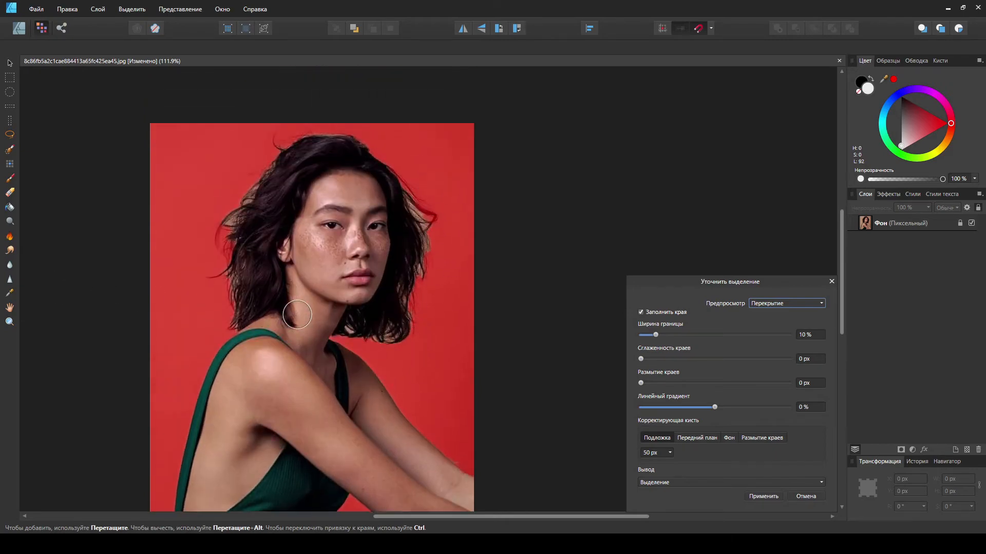
scroll(297, 314, "down", 4)
scroll(297, 314, "up", 4)
scroll(297, 315, "down", 6)
scroll(297, 315, "up", 8)
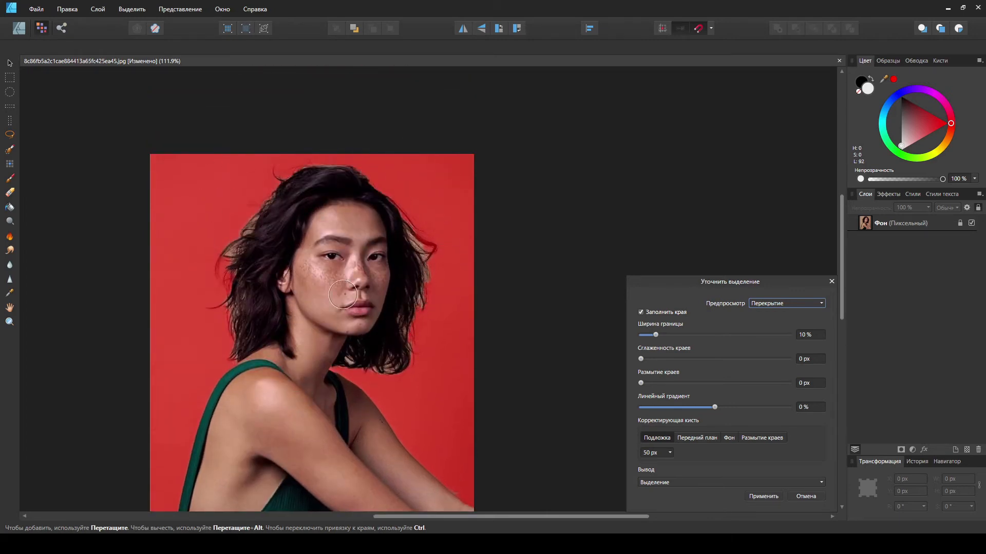
scroll(425, 322, "up", 1)
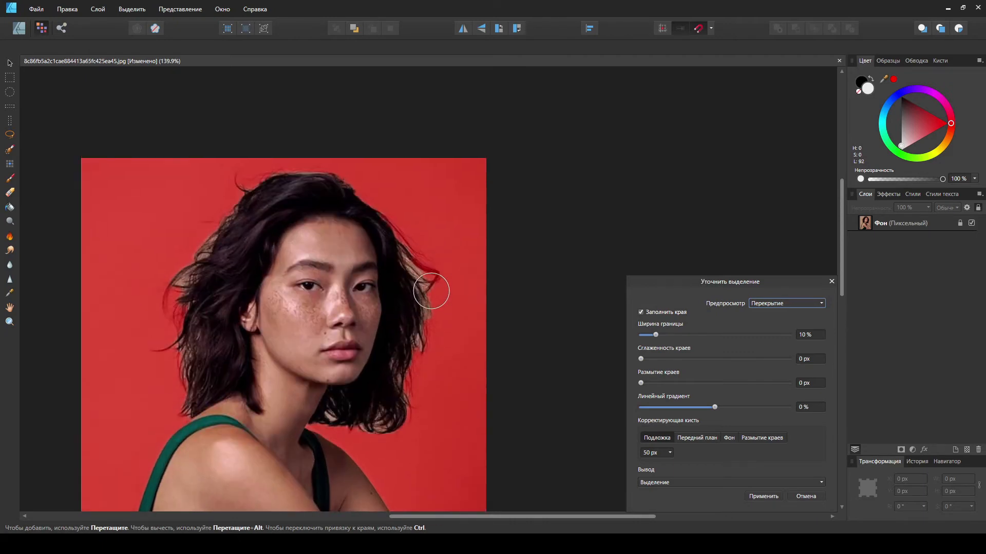
scroll(429, 295, "up", 1)
scroll(429, 295, "down", 1)
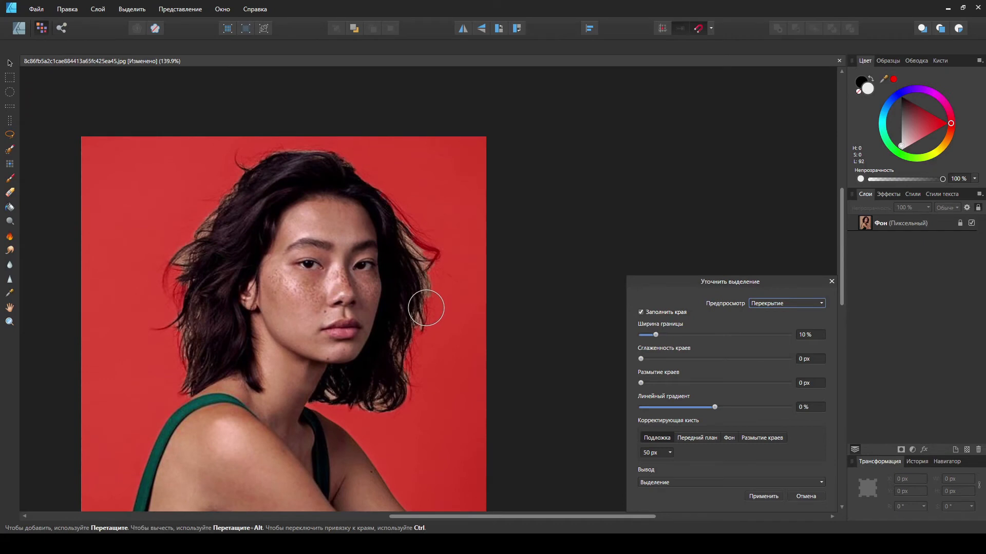
scroll(416, 274, "up", 1)
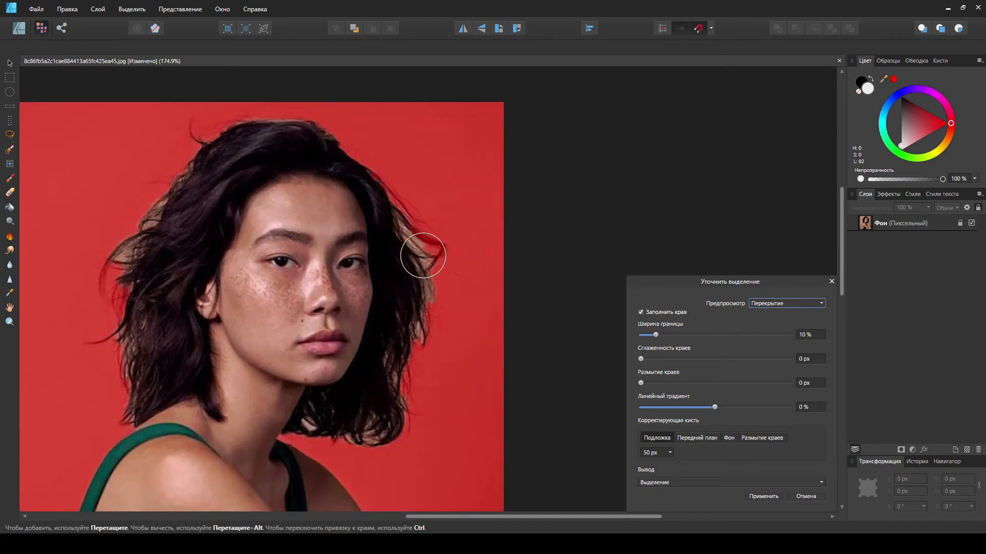
mouse_move(416, 201)
left_mouse_down()
mouse_move(425, 341)
mouse_move(399, 387)
mouse_move(396, 374)
mouse_move(421, 306)
mouse_move(429, 423)
left_mouse_up()
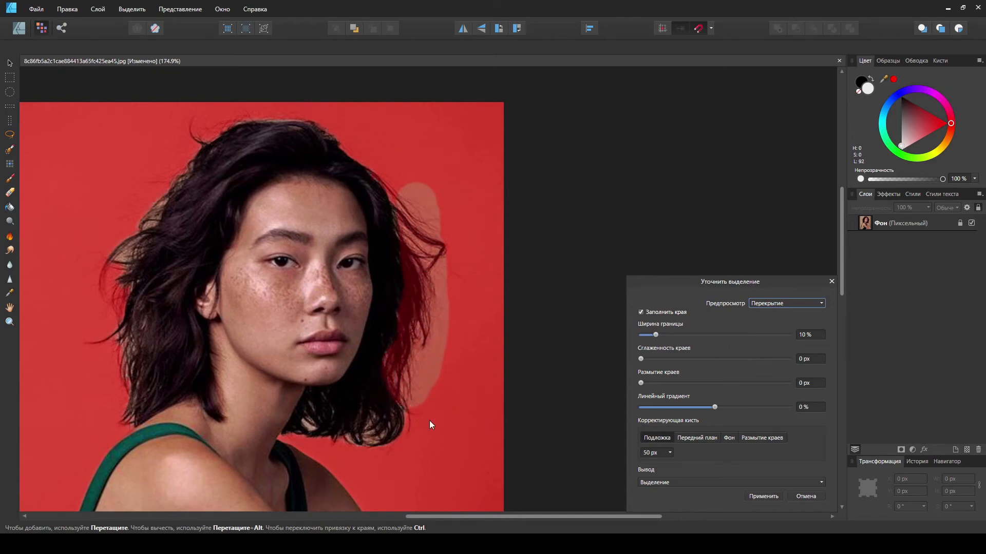
scroll(429, 410, "down", 2)
mouse_move(418, 335)
left_mouse_down()
mouse_move(359, 390)
mouse_move(319, 356)
mouse_move(388, 359)
mouse_move(383, 366)
left_mouse_up()
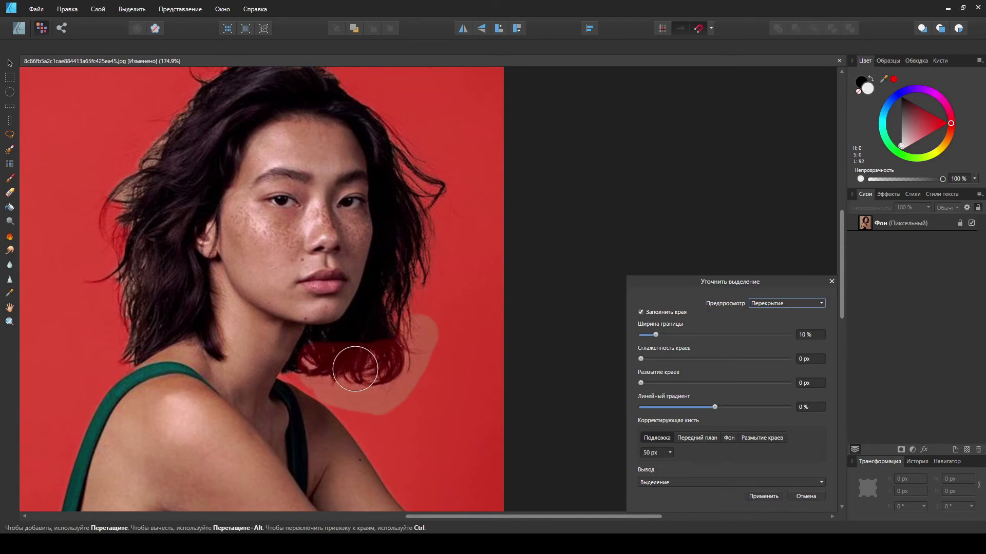
Step: Set the refine brush width to 25 px and paint along the top edge of the hair
scroll(417, 390, "up", 4)
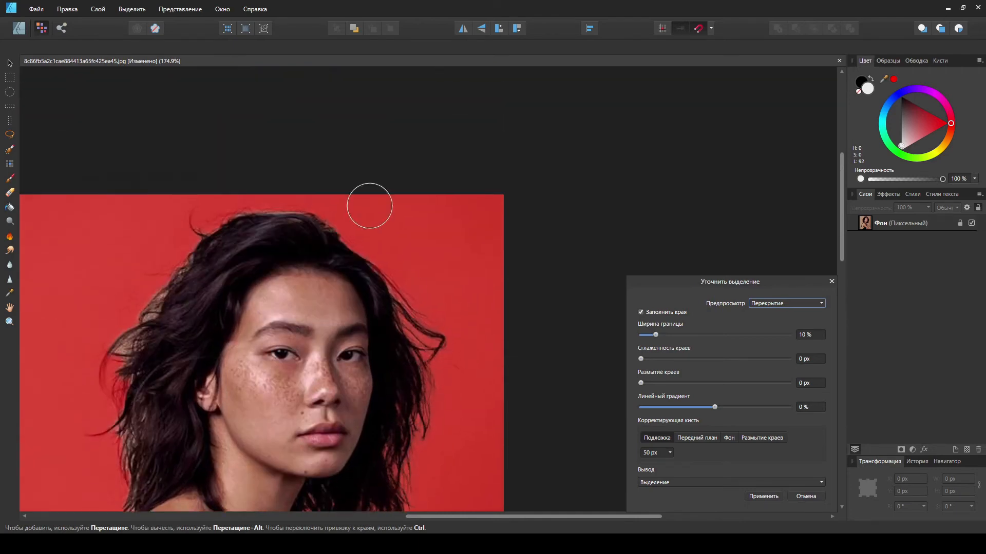
scroll(287, 221, "up", 4)
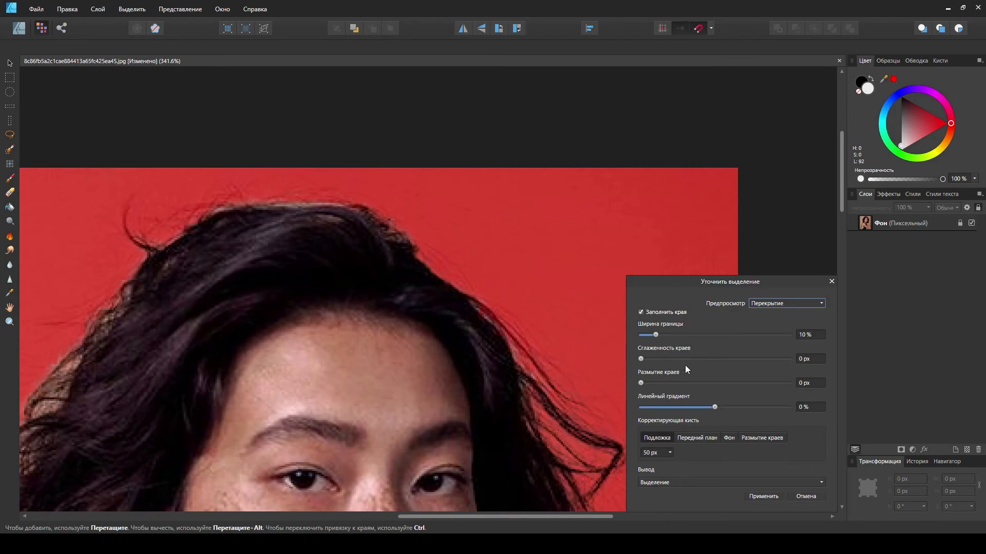
left_click(669, 453)
mouse_move(361, 221)
left_mouse_down()
mouse_move(346, 209)
mouse_move(363, 218)
mouse_move(215, 211)
mouse_move(369, 211)
left_mouse_up()
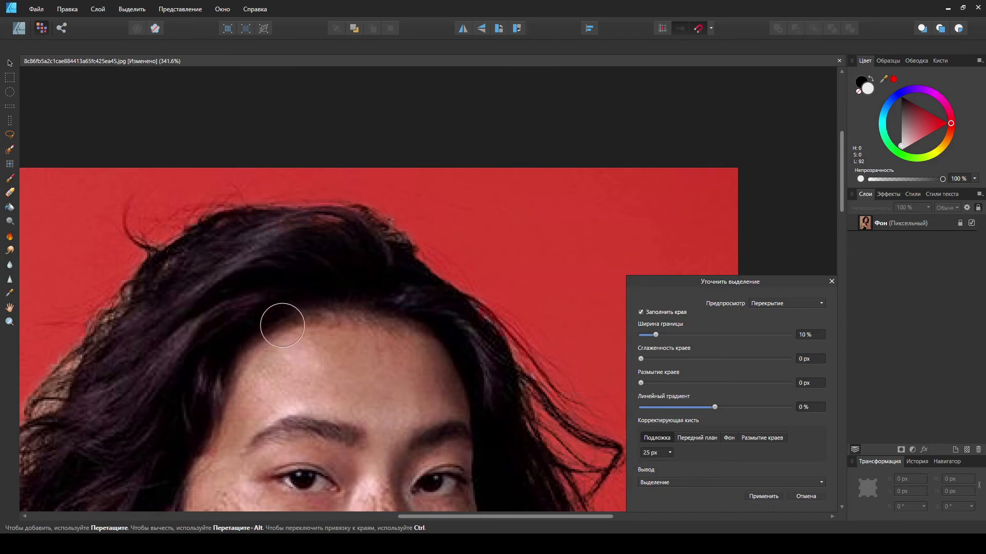
Step: Paint the refine brush along the loose hair strands on the left side of the head
scroll(231, 309, "down", 3)
key("space")
mouse_move(200, 295)
left_mouse_down()
mouse_move(270, 242)
mouse_move(439, 178)
mouse_move(348, 281)
mouse_move(349, 260)
mouse_move(345, 309)
mouse_move(379, 191)
mouse_move(416, 180)
left_mouse_up()
left_click(348, 210)
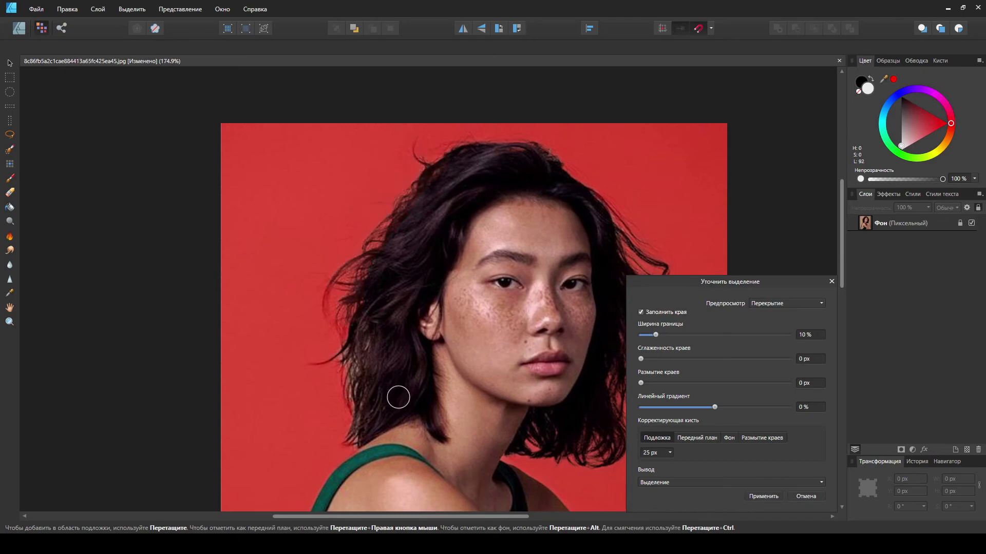
left_click_drag(348, 341, 349, 420)
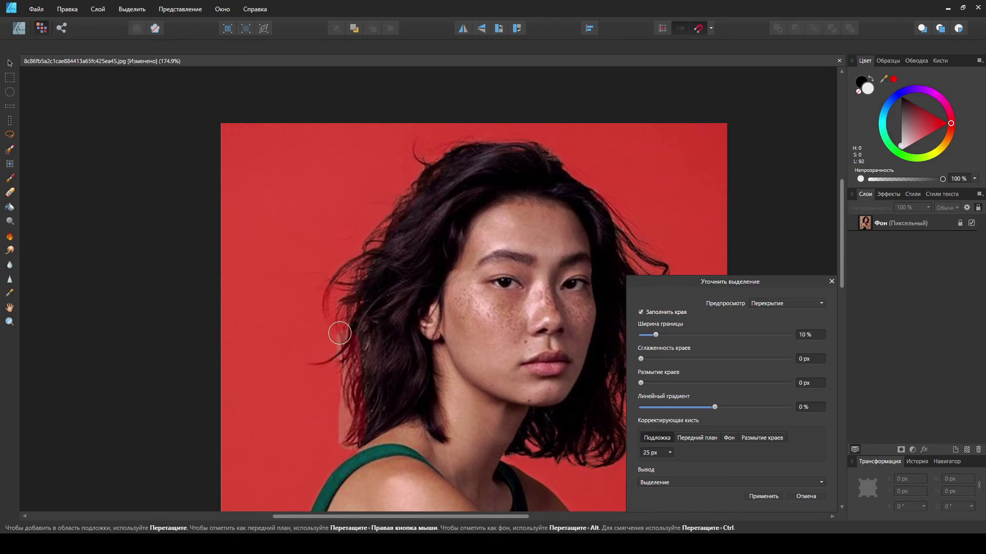
mouse_move(379, 349)
left_mouse_down()
mouse_move(333, 293)
mouse_move(291, 206)
left_mouse_up()
left_click_drag(392, 354, 342, 215)
left_click_drag(400, 398, 434, 451)
mouse_move(375, 296)
left_mouse_down()
mouse_move(388, 389)
mouse_move(409, 398)
mouse_move(436, 364)
mouse_move(436, 300)
left_mouse_up()
scroll(437, 393, "down", 2)
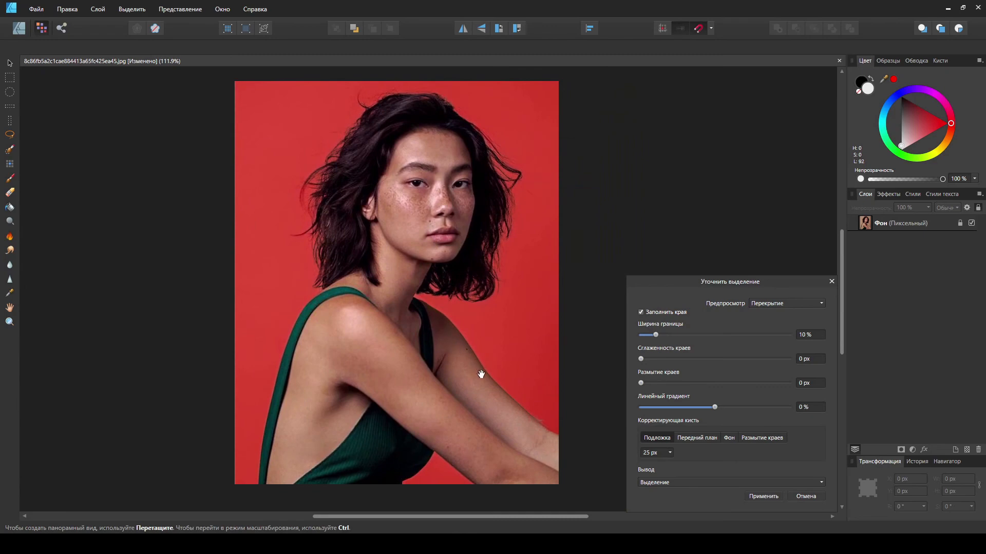
left_click_drag(483, 376, 469, 349)
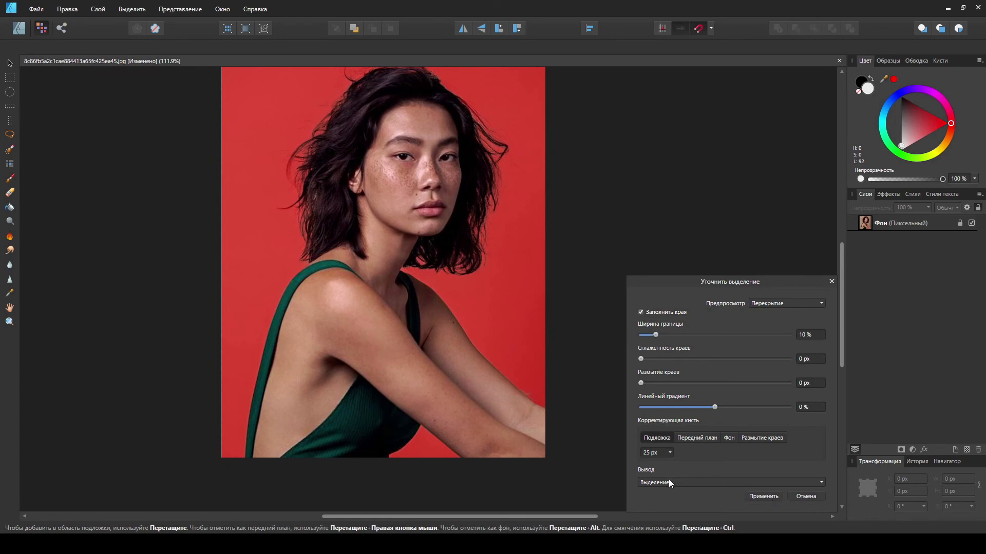
Step: Set the Refine Selection output to a new layer and apply the refined selection
left_click(653, 481)
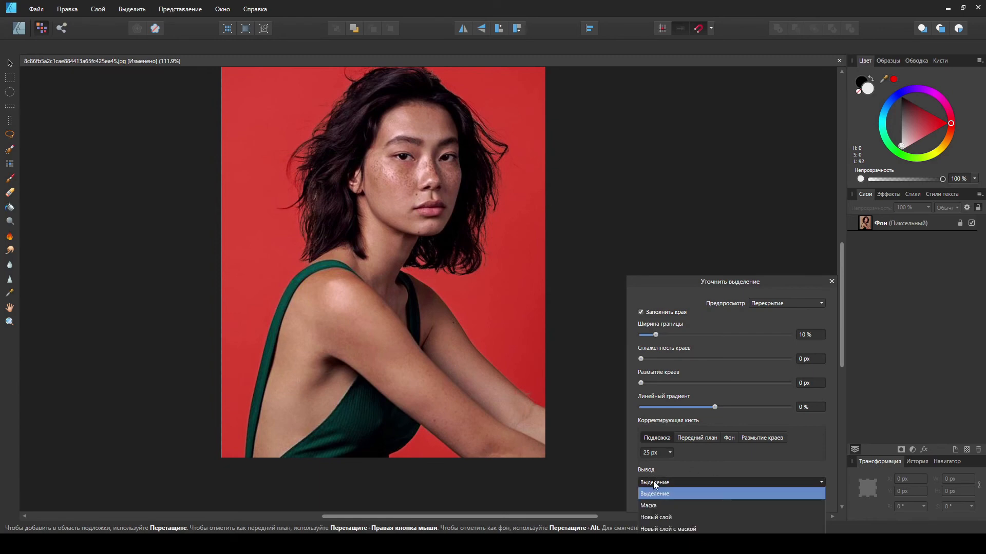
left_click(676, 518)
scroll(427, 438, "up", 2)
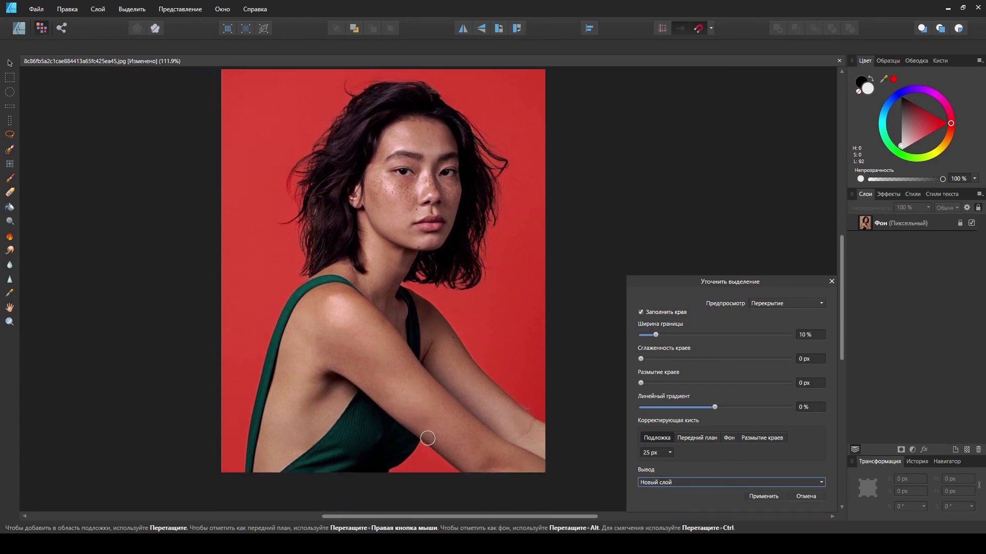
scroll(427, 438, "down", 2)
left_click(764, 496)
scroll(548, 396, "up", 3)
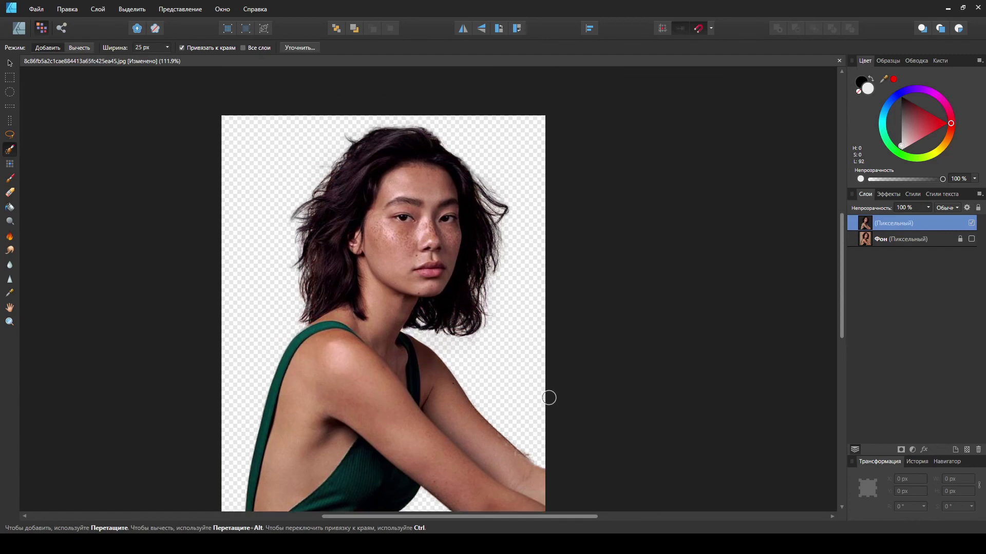
scroll(548, 444, "down", 3)
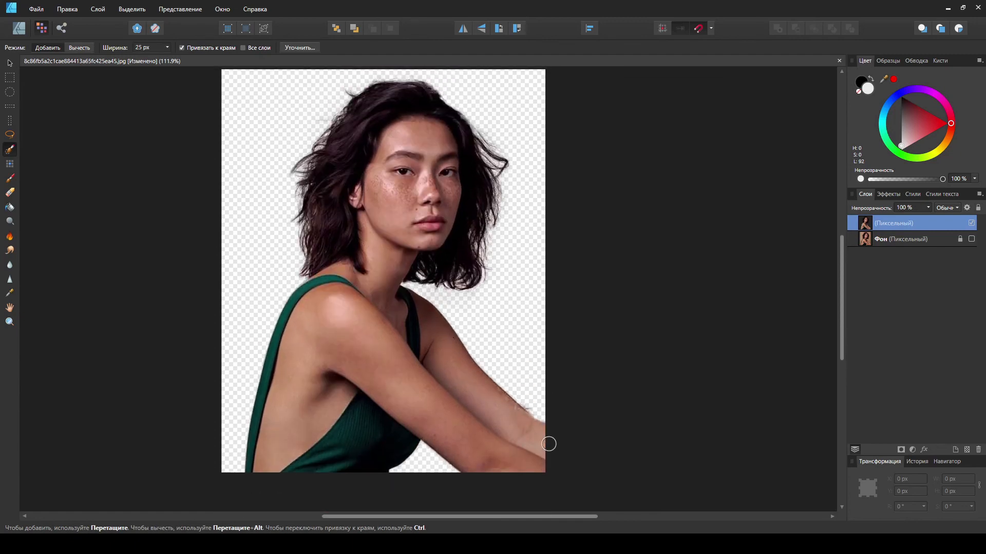
scroll(549, 444, "up", 2)
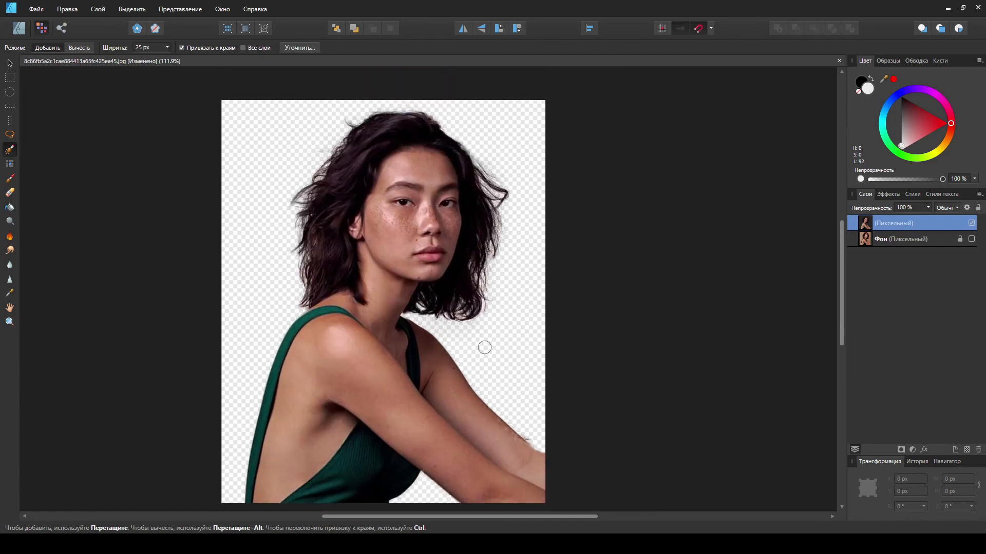
scroll(447, 391, "down", 4)
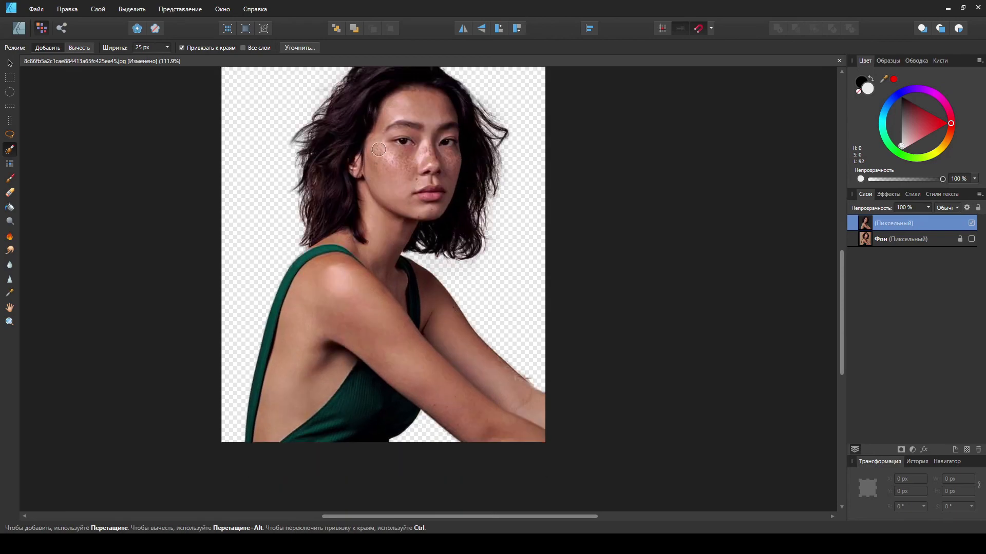
scroll(498, 429, "up", 3)
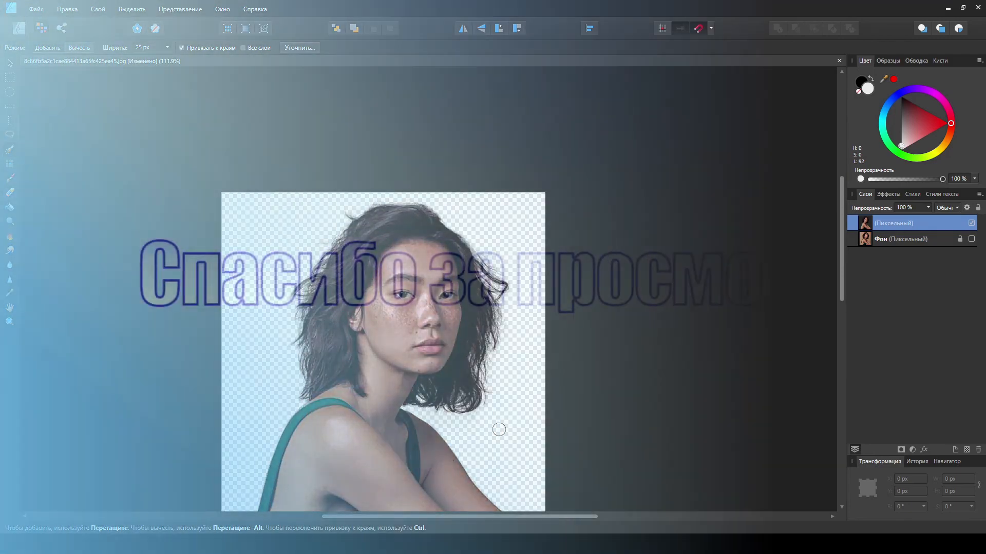